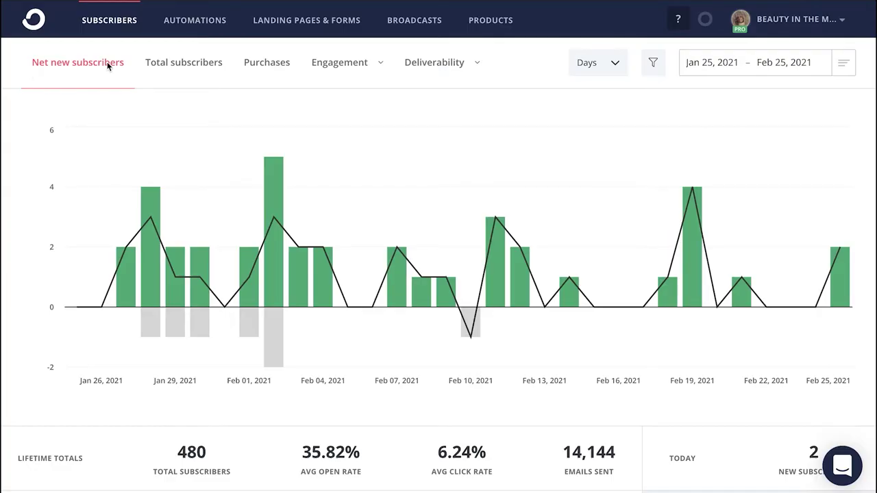
- Create a new landing page from the Abbey template under the Newsletter filter
{"action": "left_click", "coordinate": [314, 25]}
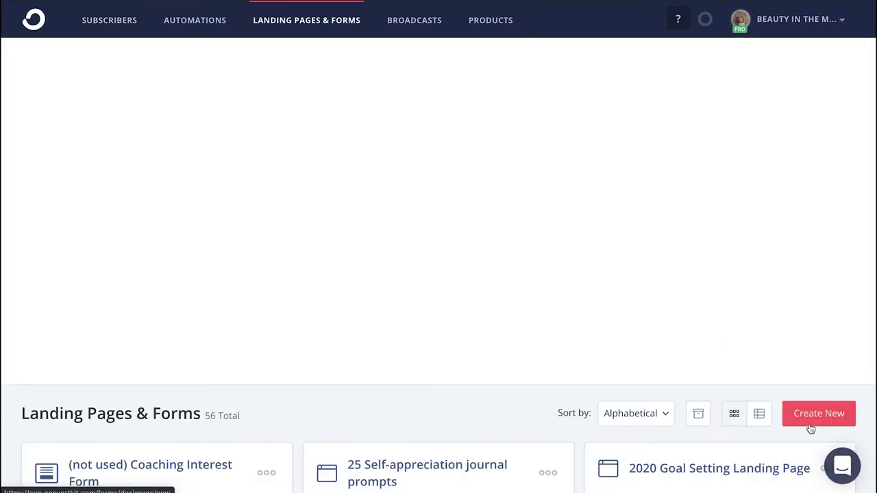
{"action": "left_click", "coordinate": [812, 426]}
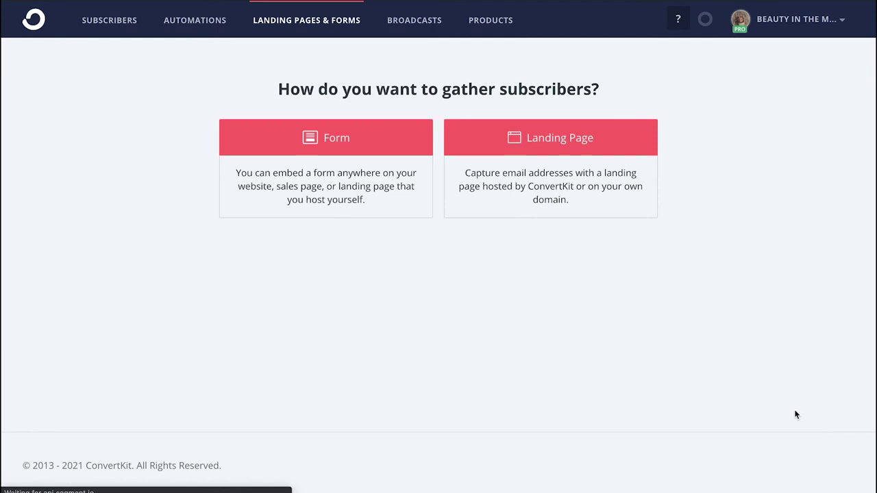
{"action": "left_click", "coordinate": [555, 145]}
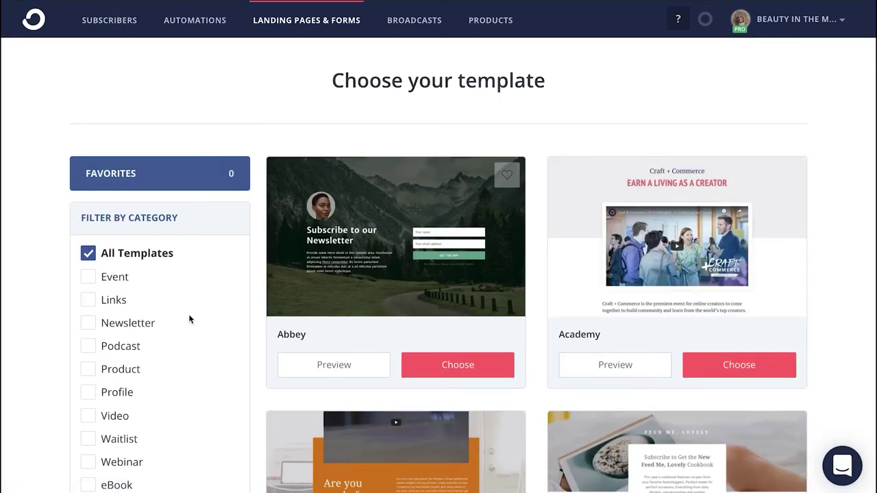
{"action": "left_click", "coordinate": [88, 326]}
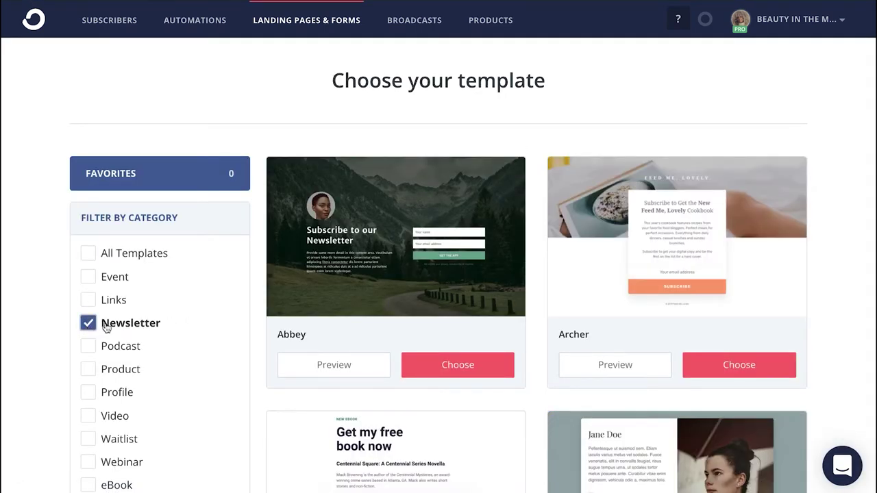
{"action": "scroll", "coordinate": [260, 334], "scroll_direction": "down", "scroll_amount": 10}
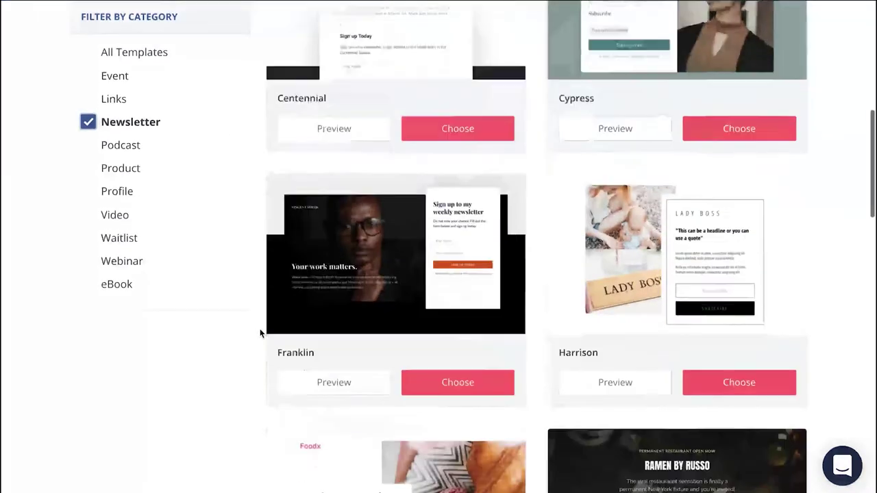
{"action": "scroll", "coordinate": [259, 334], "scroll_direction": "up", "scroll_amount": 10}
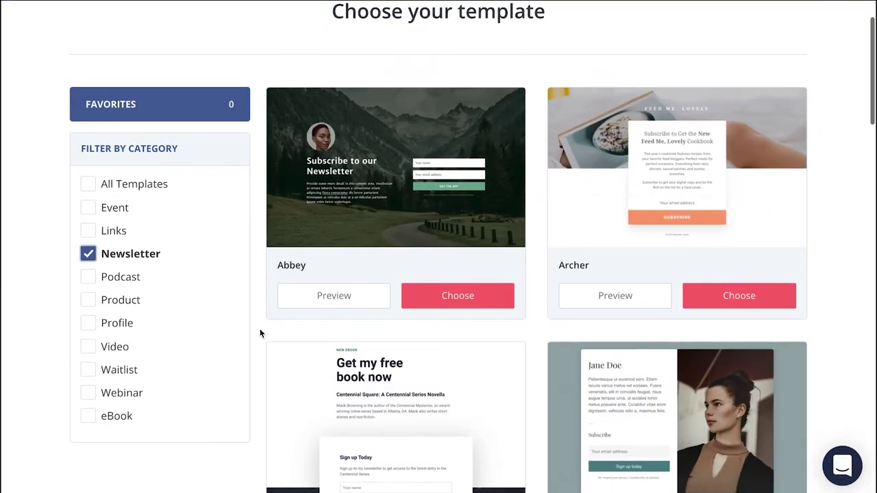
{"action": "left_click", "coordinate": [437, 301]}
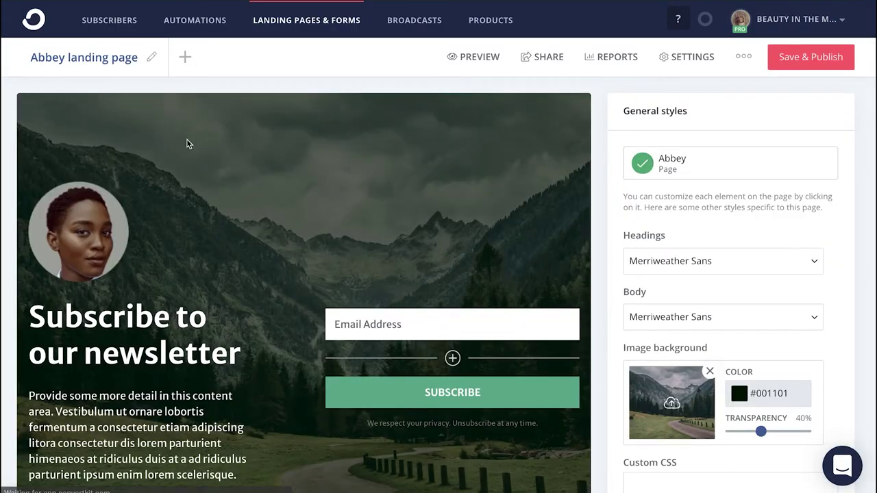
- Rename the page 'Soulful Serenity' and change the headline to 'Searching for peace of mind?'
{"action": "left_click_drag", "start_coordinate": [143, 57], "coordinate": [30, 58]}
{"action": "key", "text": "BackSpace"}
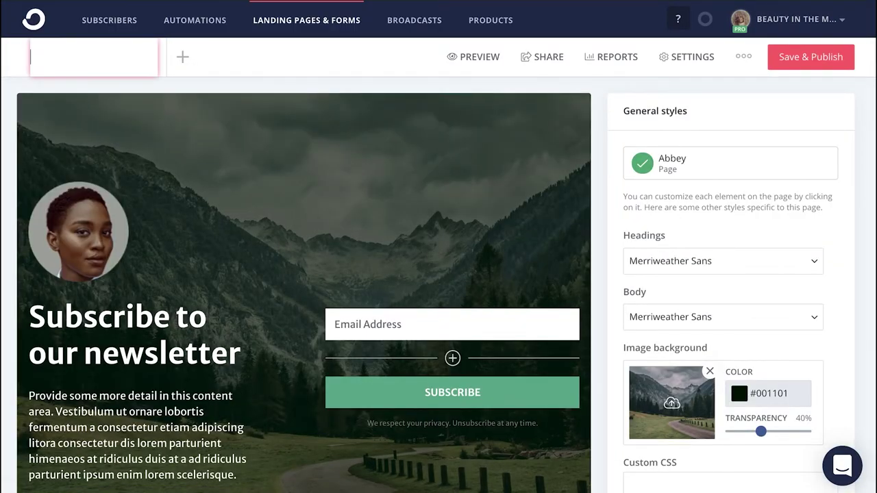
{"action": "type", "text": "Soulful Serenity"}
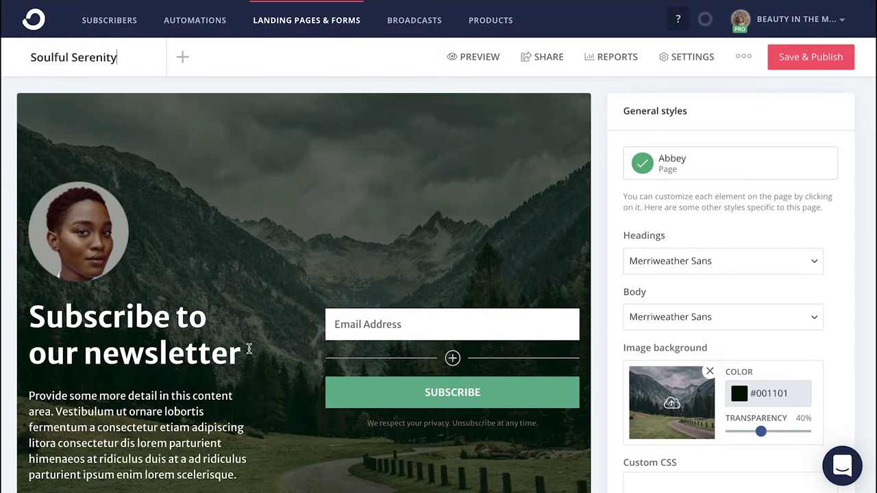
{"action": "triple_click", "coordinate": [248, 349]}
{"action": "type", "text": "Searching for peace of mind?"}
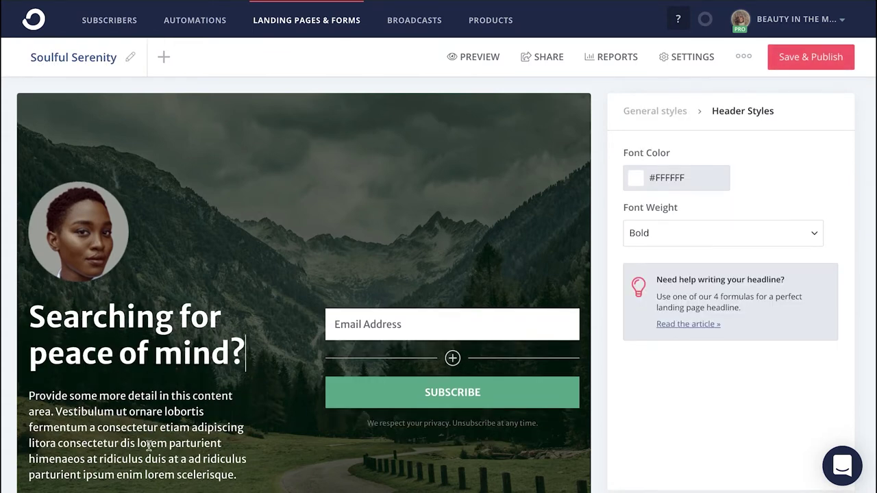
- Replace the placeholder paragraph with pasted intro text and open the media library for the portrait
{"action": "left_click_drag", "start_coordinate": [238, 476], "coordinate": [29, 396]}
{"action": "key", "text": "BackSpace"}
{"action": "type", "text": "join the soulful serenity newsletter where you'll receive weekly tips on releasing stress and finding peace within your day. Check out my newsletter snippets below to get a sneak peak!"}
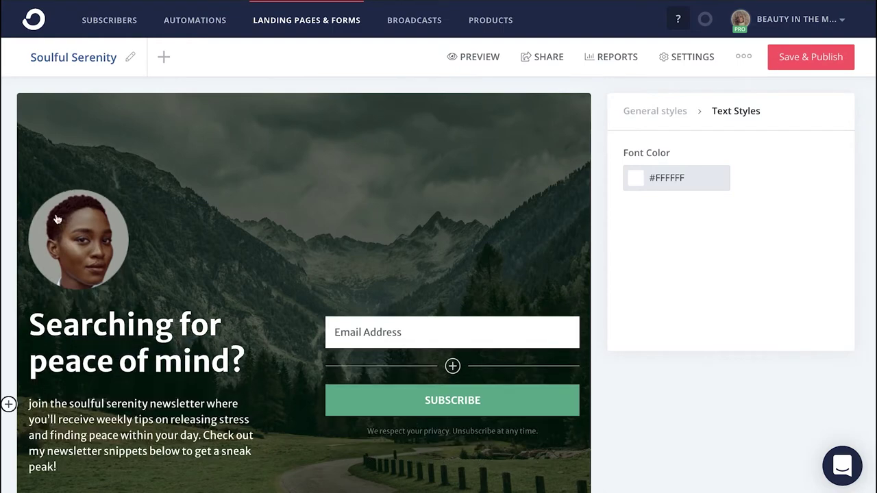
{"action": "left_click", "coordinate": [65, 230]}
{"action": "left_click", "coordinate": [766, 159]}
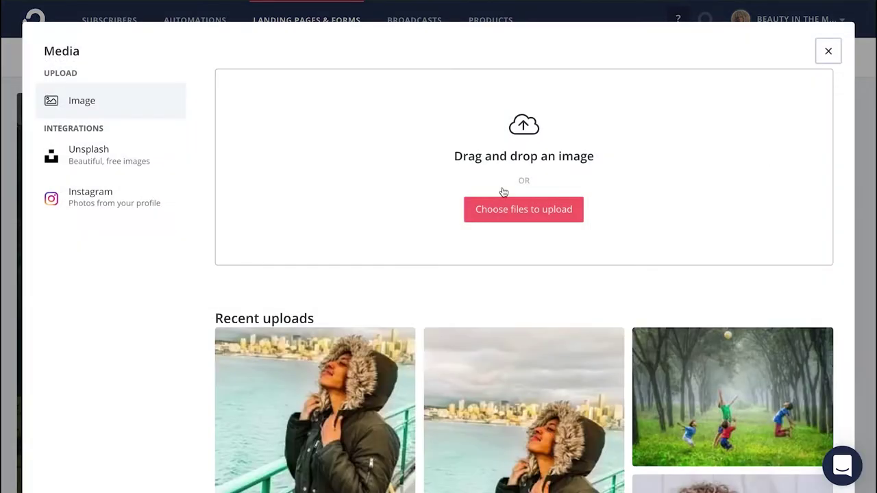
- Use the hooded-woman upload as the photo and insert a Newsletter Feed below the intro paragraph
{"action": "left_click", "coordinate": [322, 396]}
{"action": "scroll", "coordinate": [147, 418], "scroll_direction": "down", "scroll_amount": 4}
{"action": "left_click", "coordinate": [31, 370]}
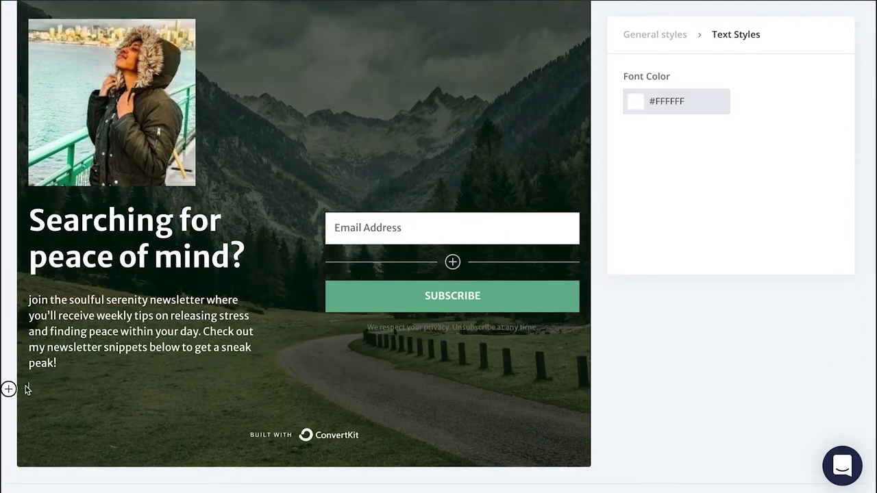
{"action": "left_click", "coordinate": [8, 388]}
{"action": "scroll", "coordinate": [41, 415], "scroll_direction": "down", "scroll_amount": 3}
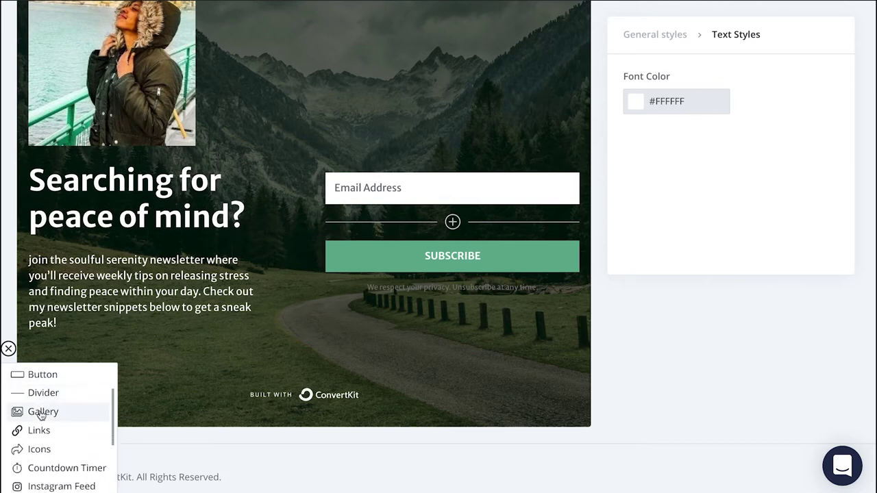
{"action": "left_click", "coordinate": [48, 410]}
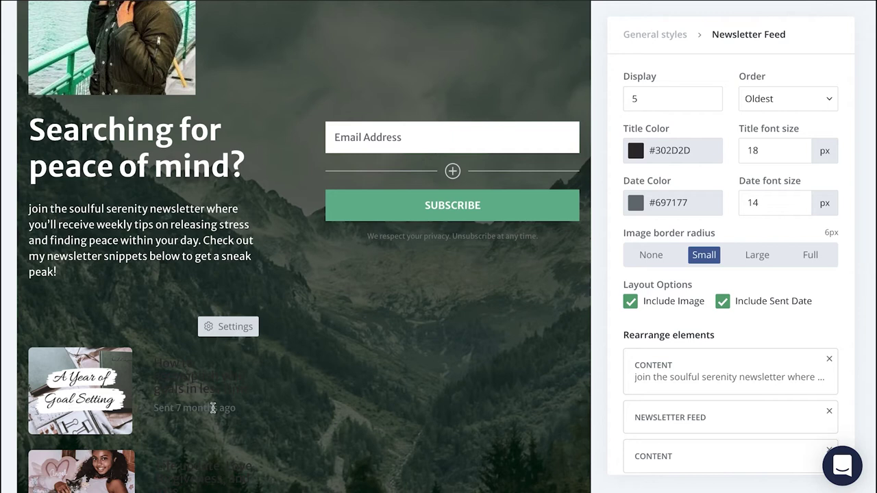
- Set the feed to Newest order, 3 posts, with title colour #ffffff
{"action": "scroll", "coordinate": [183, 402], "scroll_direction": "up", "scroll_amount": 3}
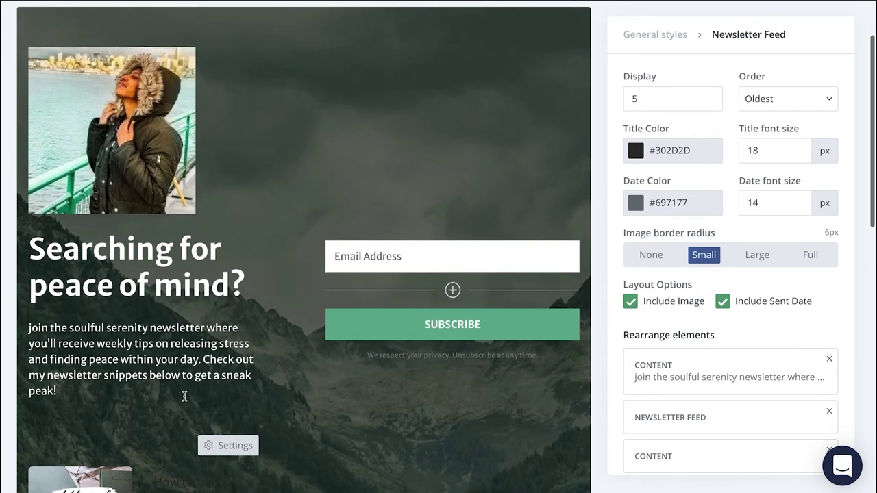
{"action": "left_click", "coordinate": [818, 103]}
{"action": "left_click", "coordinate": [769, 123]}
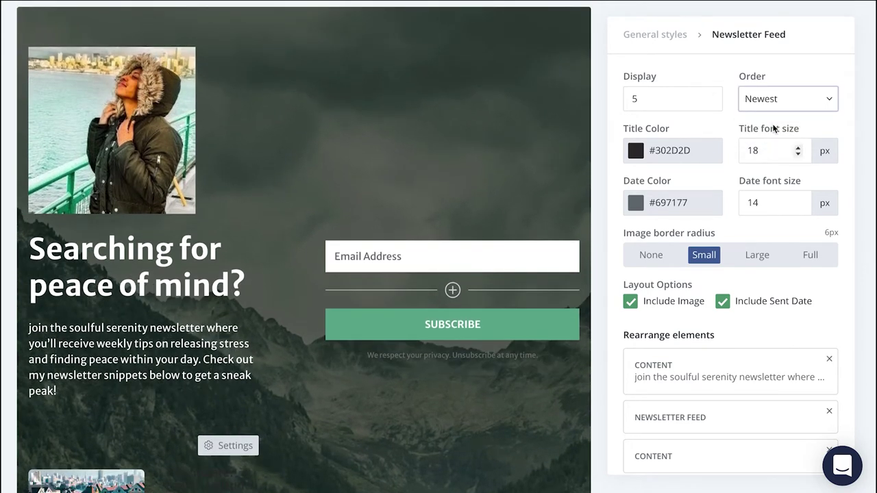
{"action": "left_click", "coordinate": [709, 102]}
{"action": "left_click", "coordinate": [709, 102]}
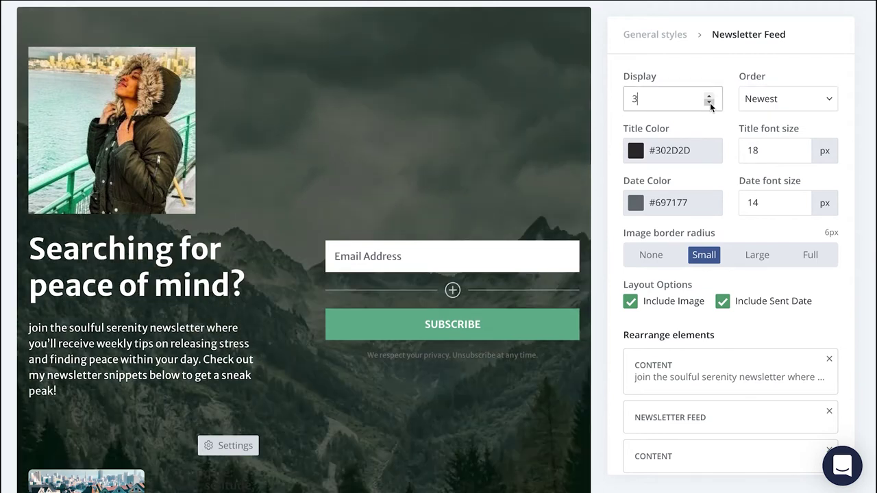
{"action": "left_click", "coordinate": [683, 150]}
{"action": "left_click_drag", "start_coordinate": [658, 197], "coordinate": [628, 175]}
{"action": "scroll", "coordinate": [281, 477], "scroll_direction": "down", "scroll_amount": 3}
{"action": "scroll", "coordinate": [281, 478], "scroll_direction": "down", "scroll_amount": 3}
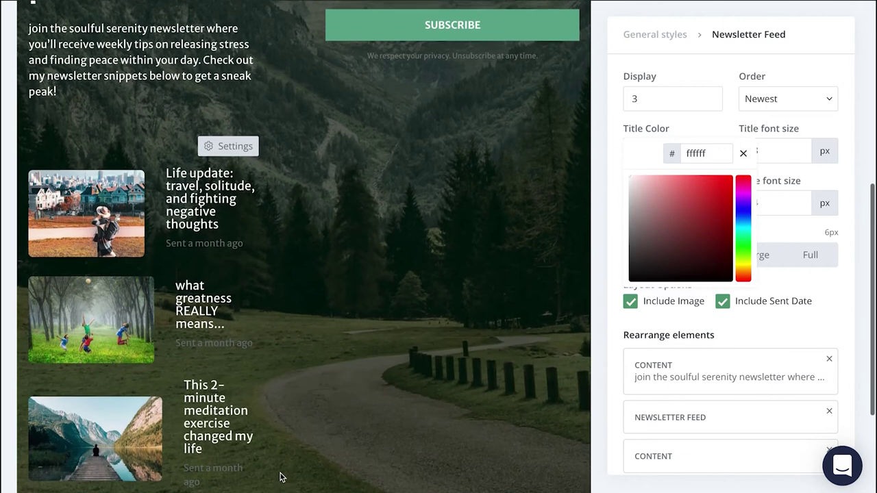
{"action": "scroll", "coordinate": [287, 398], "scroll_direction": "up", "scroll_amount": 8}
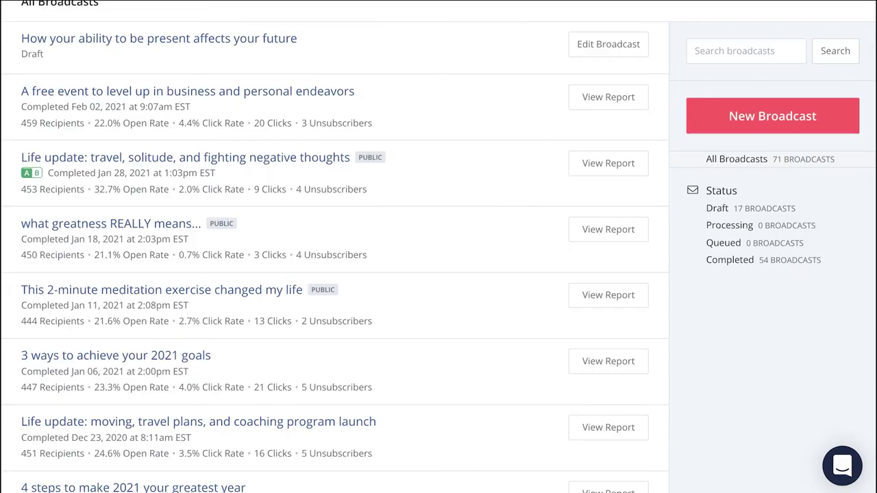
- Turn on 'Enabled on public feeds' in the '3 ways to achieve your 2021 goals' report
{"action": "scroll", "coordinate": [295, 117], "scroll_direction": "up", "scroll_amount": 2}
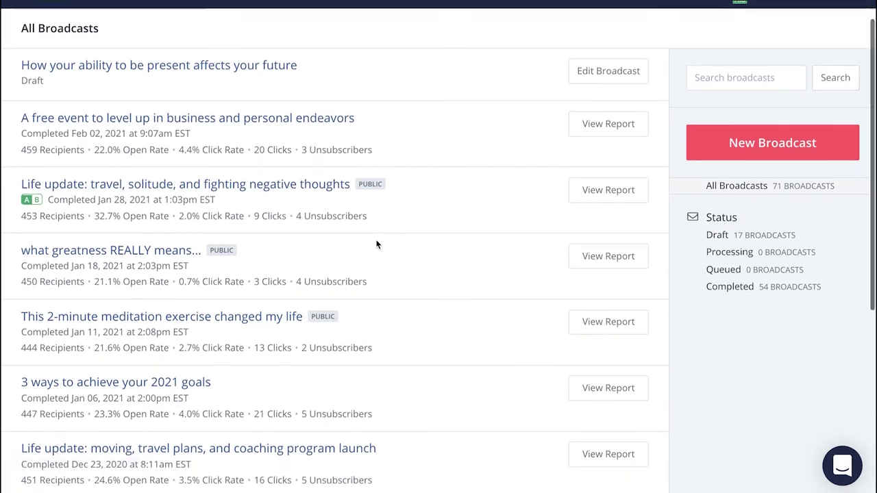
{"action": "scroll", "coordinate": [378, 242], "scroll_direction": "down", "scroll_amount": 3}
{"action": "left_click", "coordinate": [173, 283]}
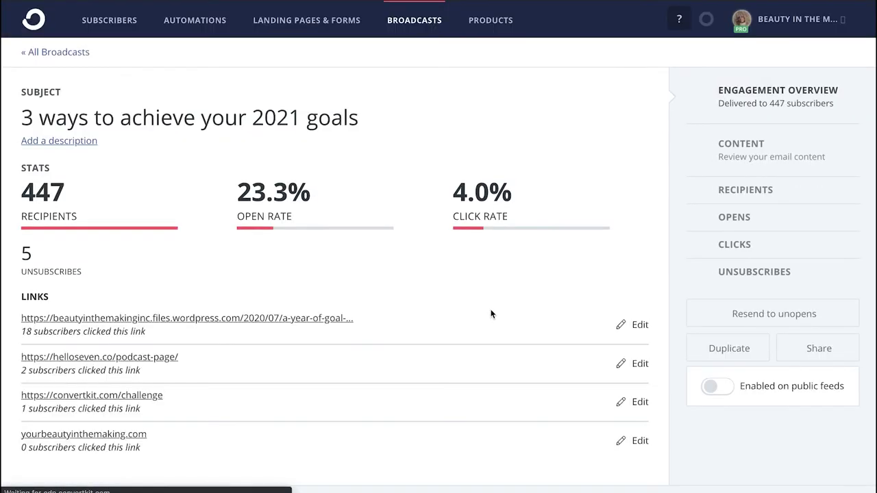
{"action": "left_click", "coordinate": [713, 407]}
{"action": "scroll", "coordinate": [713, 409], "scroll_direction": "down", "scroll_amount": 1}
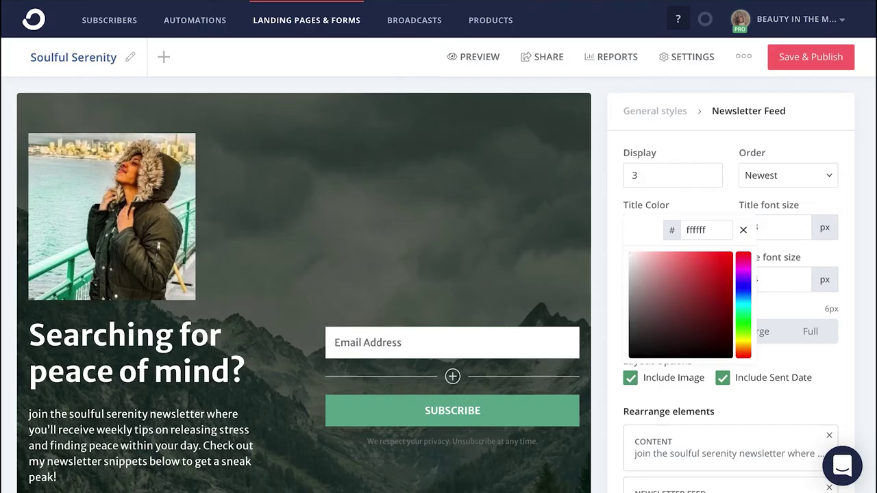
- Save and publish the Soulful Serenity page, review its share link, and open the account menu
{"action": "left_click", "coordinate": [833, 58]}
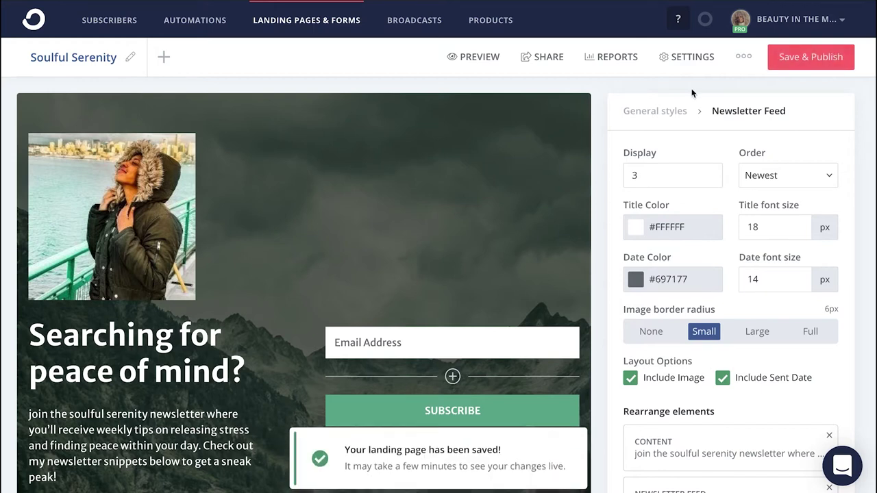
{"action": "left_click", "coordinate": [525, 58]}
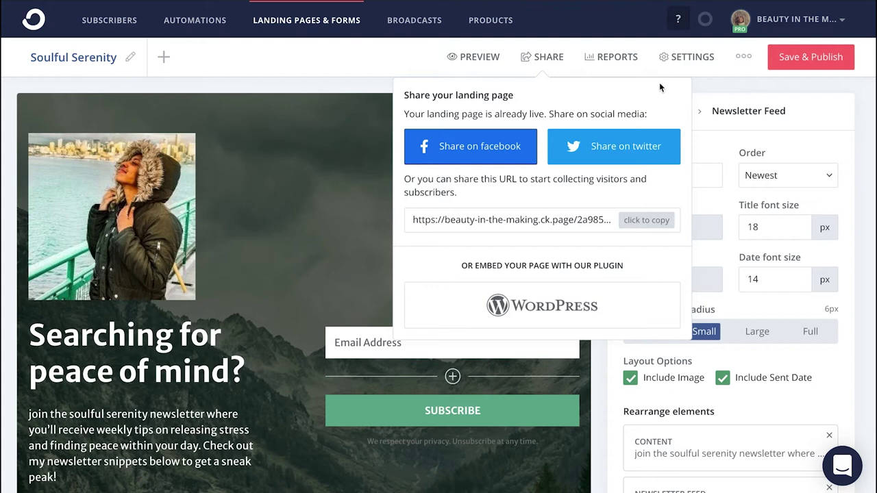
{"action": "left_click", "coordinate": [845, 22]}
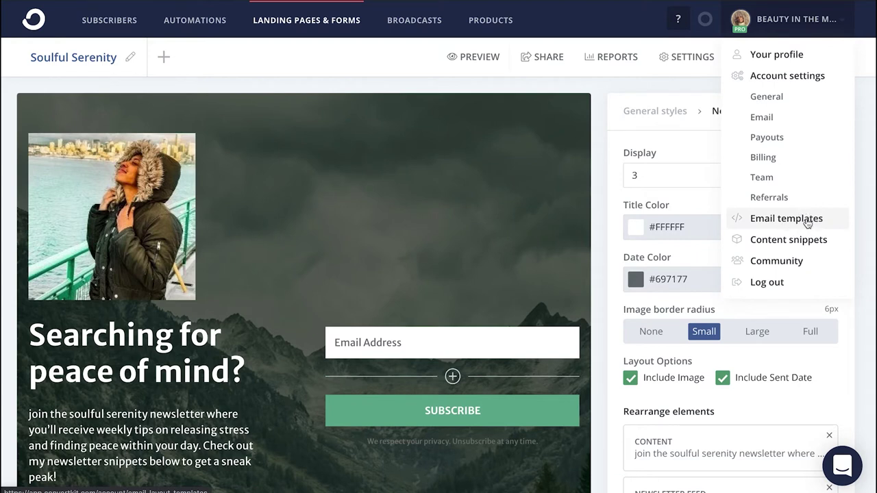
- From Email templates, create a new template based on the Friday Forward design
{"action": "left_click", "coordinate": [808, 222]}
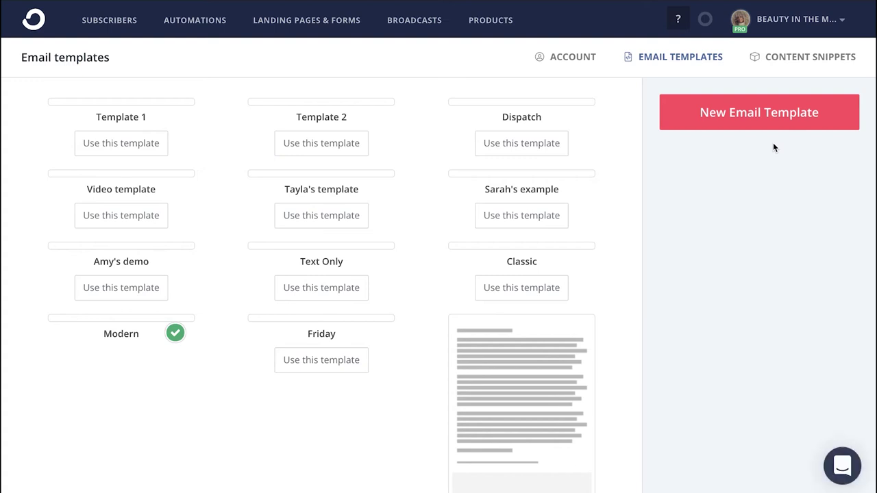
{"action": "left_click", "coordinate": [748, 121]}
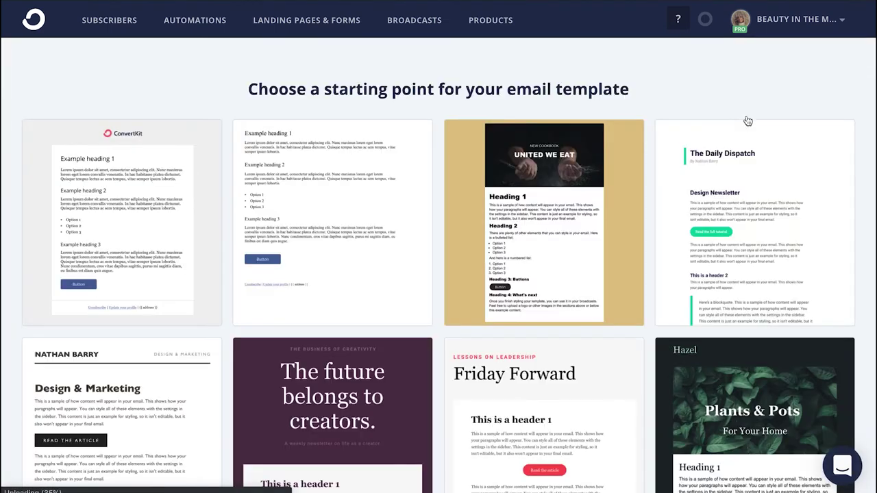
{"action": "scroll", "coordinate": [526, 386], "scroll_direction": "down", "scroll_amount": 1}
{"action": "scroll", "coordinate": [527, 386], "scroll_direction": "down", "scroll_amount": 1}
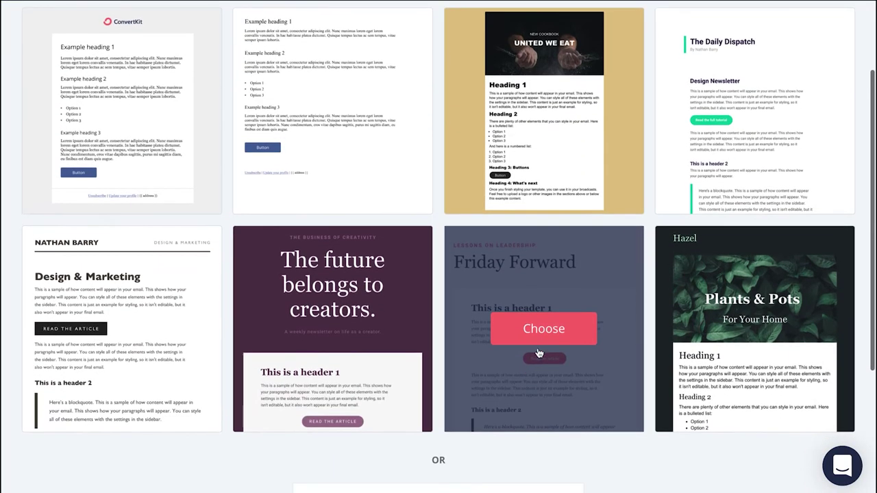
{"action": "left_click", "coordinate": [544, 336]}
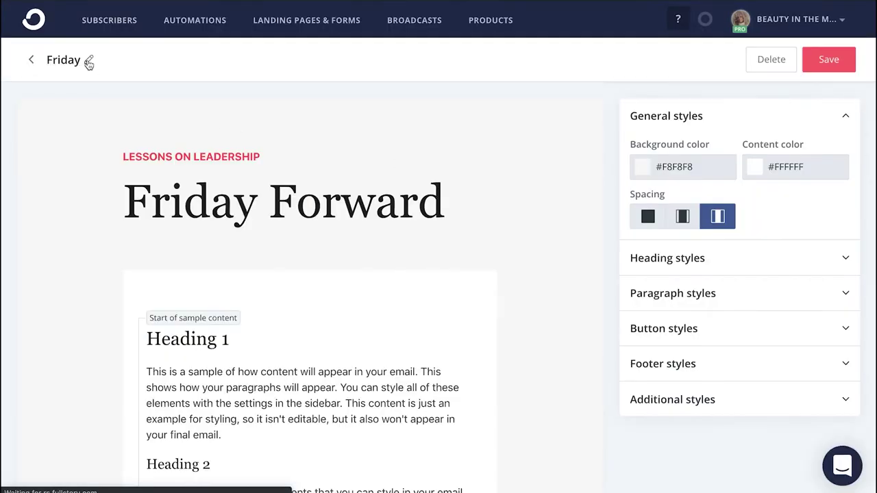
- Name the template 'My newsletter', with heading 'Soulful Serenity' and tagline 'Tips on discovering peace'
{"action": "left_click", "coordinate": [89, 60]}
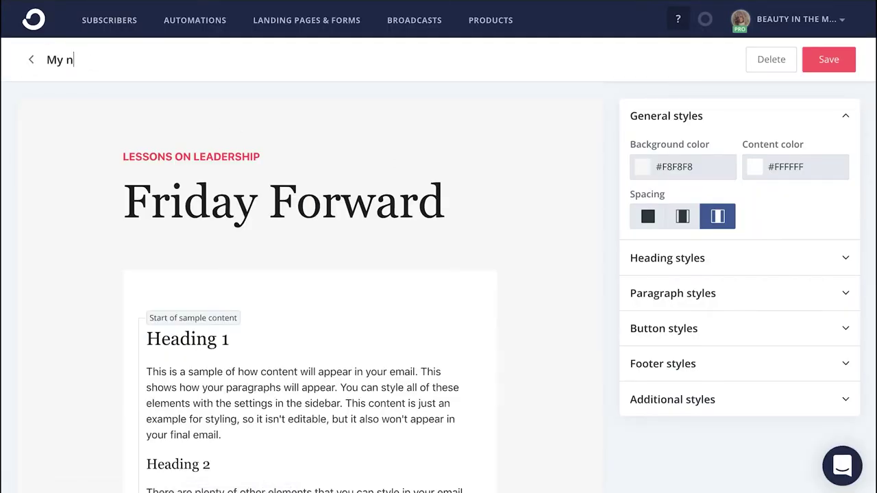
{"action": "triple_click", "coordinate": [373, 176]}
{"action": "type", "text": "Soulful Serenity"}
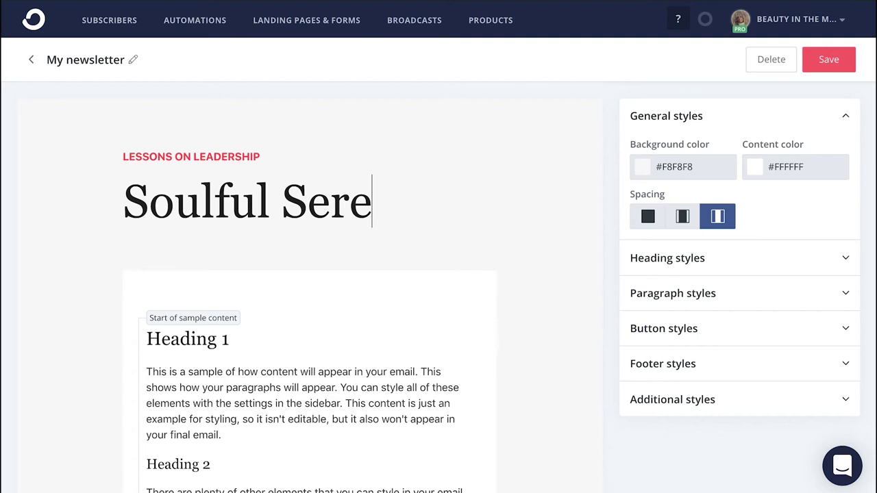
{"action": "triple_click", "coordinate": [191, 156]}
{"action": "type", "text": "Tips on discovering peace"}
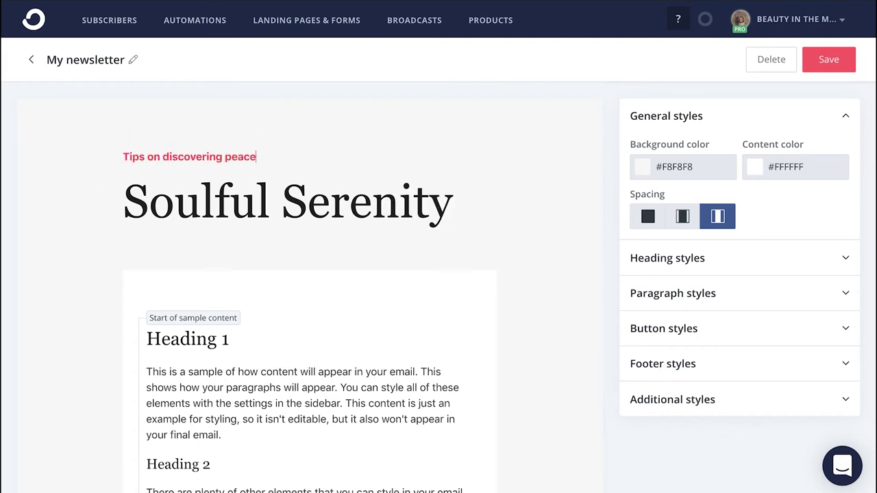
{"action": "left_click_drag", "start_coordinate": [474, 205], "coordinate": [123, 206]}
- Colour the heading fffafa and the tagline f1cbad
{"action": "left_click", "coordinate": [285, 157]}
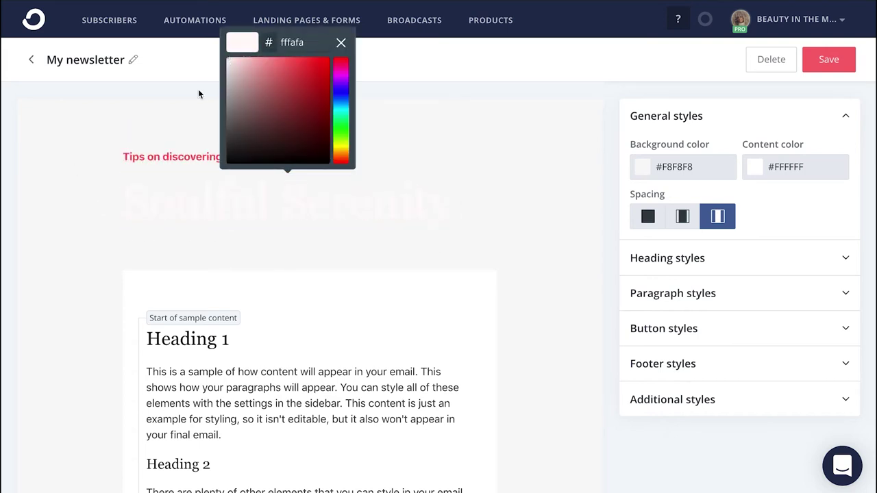
{"action": "left_click_drag", "start_coordinate": [256, 157], "coordinate": [124, 156]}
{"action": "left_click", "coordinate": [189, 137]}
{"action": "double_click", "coordinate": [202, 18]}
{"action": "key", "text": "BackSpace"}
{"action": "type", "text": "f1cbad"}
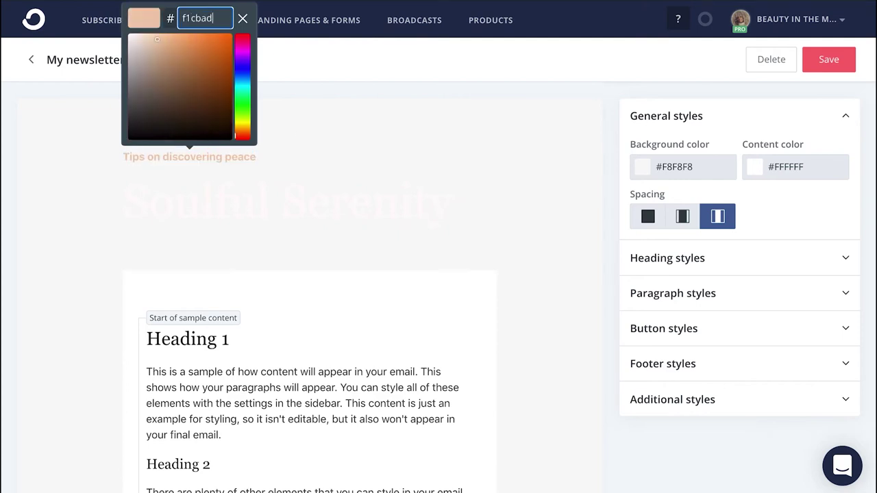
{"action": "left_click", "coordinate": [102, 182]}
- Set the email background colour to 133C3A
{"action": "left_click", "coordinate": [642, 166]}
{"action": "double_click", "coordinate": [706, 169]}
{"action": "key", "text": "BackSpace"}
{"action": "type", "text": "1cc"}
{"action": "key", "text": "BackSpace"}
{"action": "key", "text": "BackSpace"}
{"action": "type", "text": "33"}
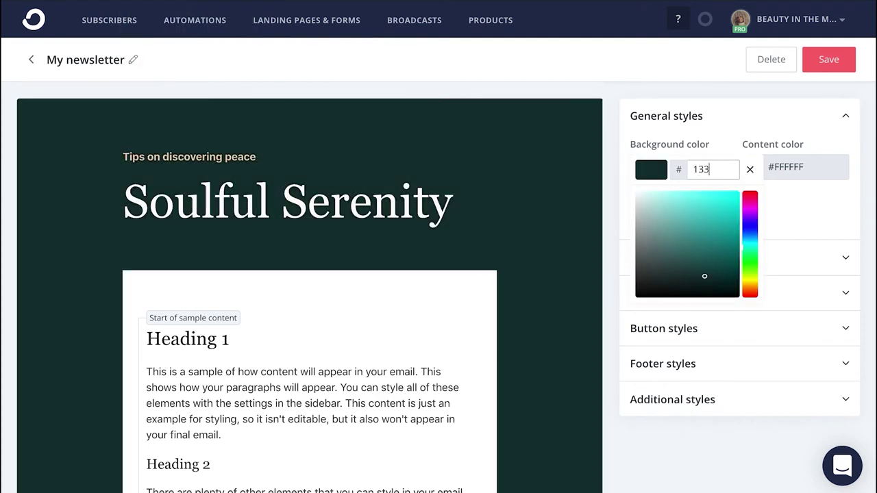
{"action": "type", "text": "c3a"}
{"action": "left_click", "coordinate": [733, 148]}
- Set the paragraph link colour and button background to f1cbad, then save the template
{"action": "left_click", "coordinate": [720, 294]}
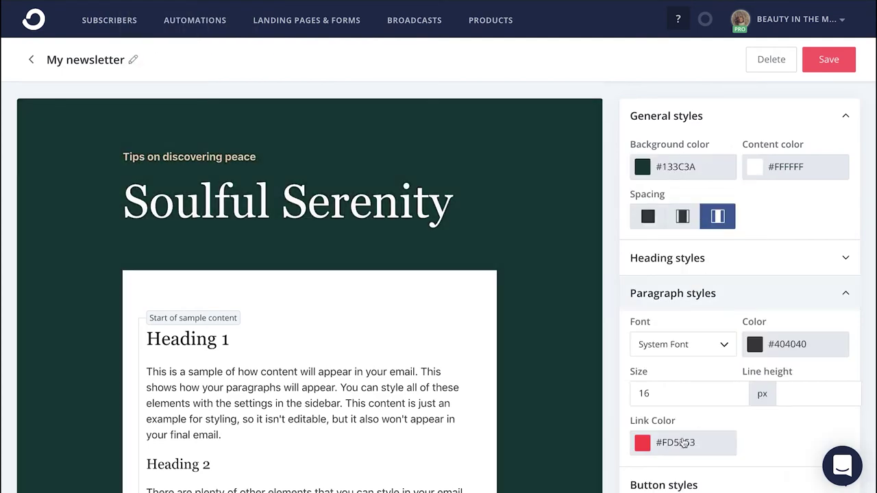
{"action": "left_click", "coordinate": [642, 446]}
{"action": "double_click", "coordinate": [705, 446]}
{"action": "type", "text": "f1cbad"}
{"action": "left_click", "coordinate": [664, 258]}
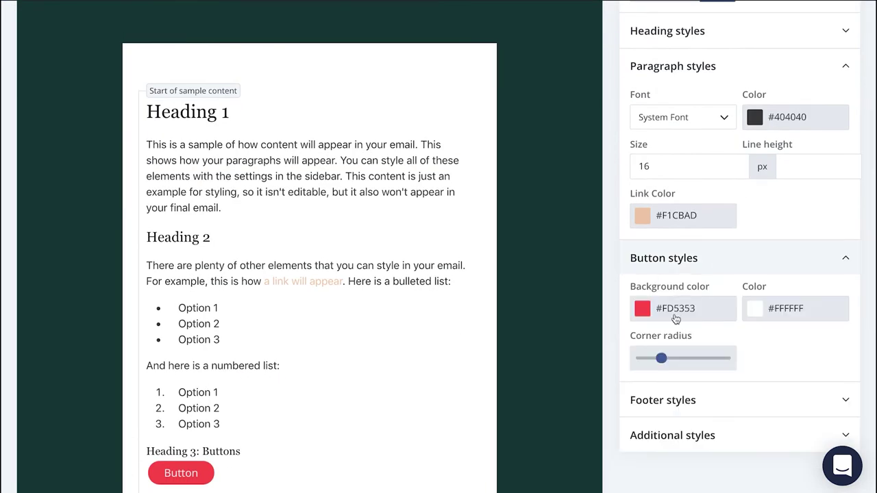
{"action": "left_click", "coordinate": [685, 308]}
{"action": "type", "text": "f1cbad"}
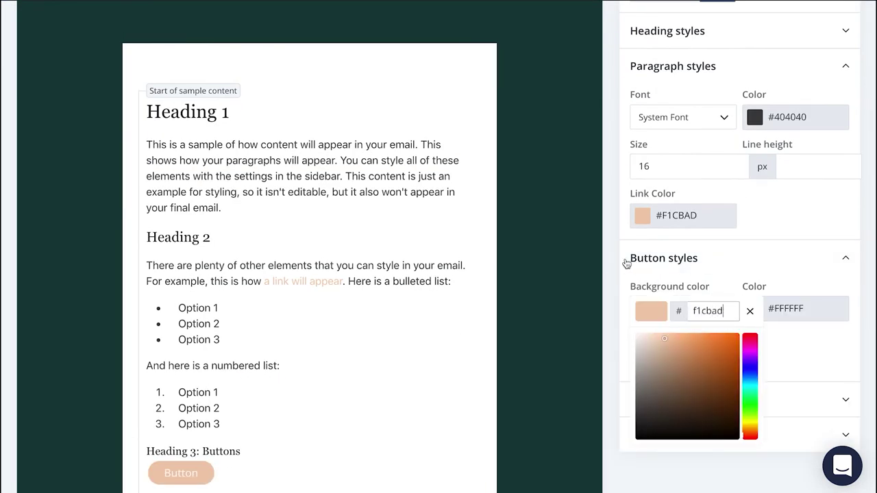
{"action": "scroll", "coordinate": [568, 267], "scroll_direction": "up", "scroll_amount": 5}
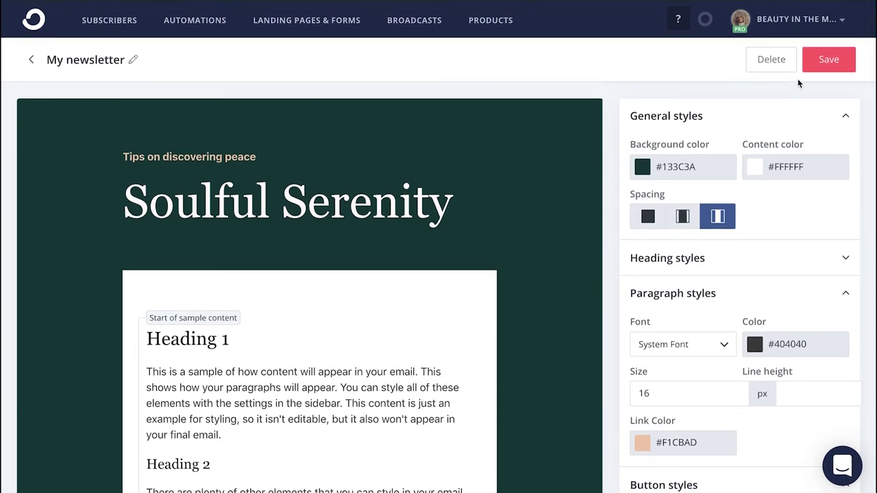
{"action": "left_click", "coordinate": [829, 61]}
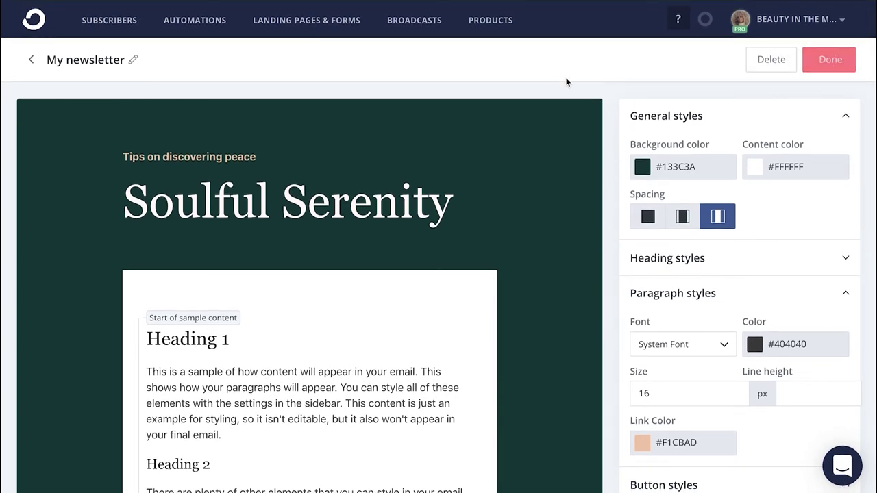
- Create a new broadcast to All Subscribers (480) and continue to the Content step
{"action": "left_click", "coordinate": [417, 20]}
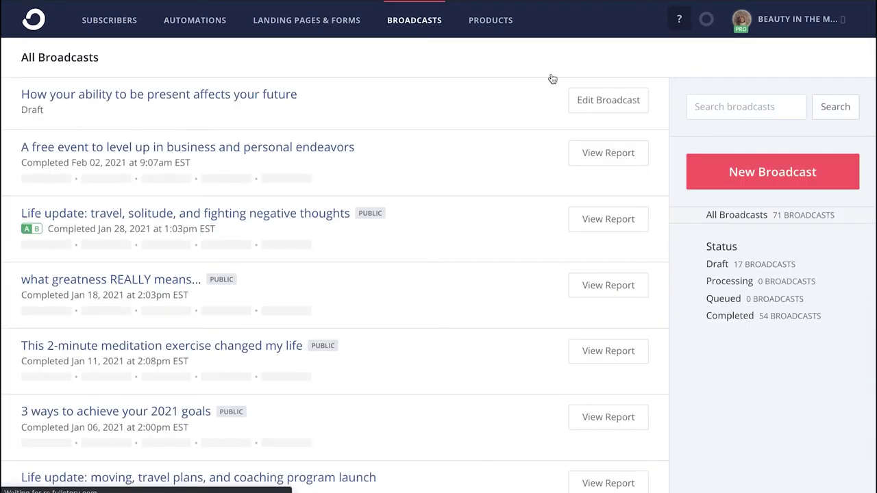
{"action": "left_click", "coordinate": [750, 173]}
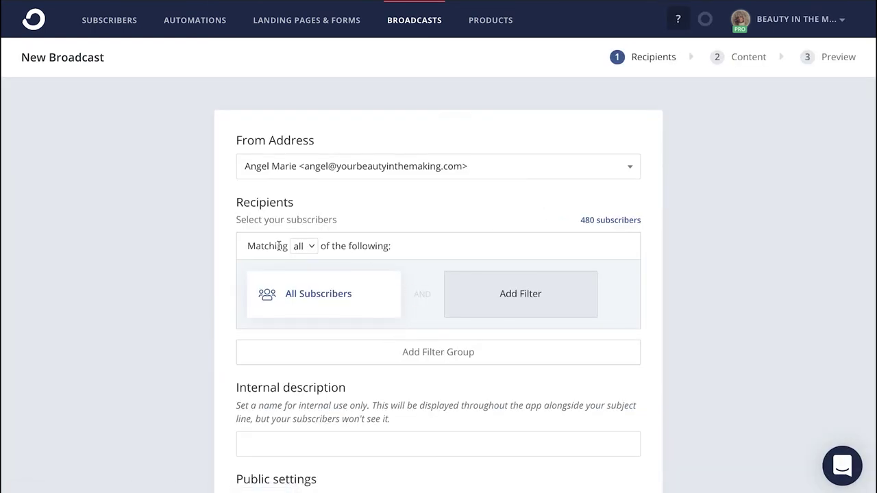
{"action": "left_click", "coordinate": [324, 293]}
{"action": "left_click", "coordinate": [336, 320]}
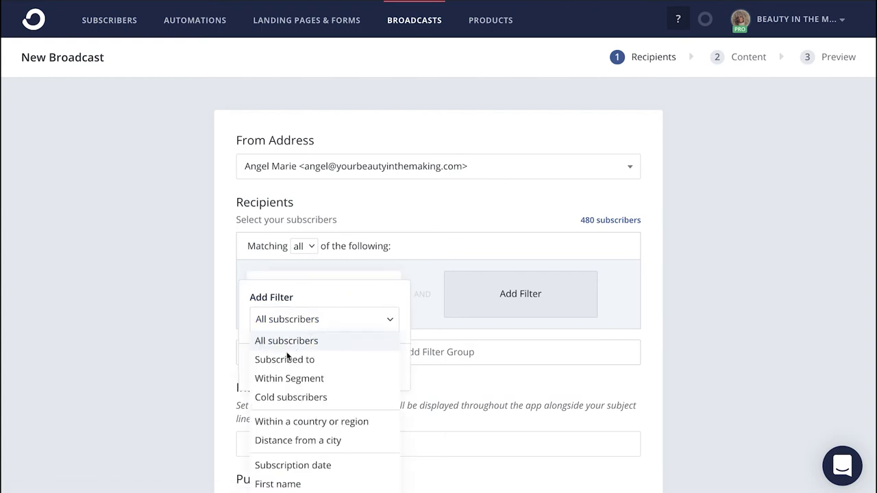
{"action": "left_click", "coordinate": [347, 274]}
{"action": "scroll", "coordinate": [388, 386], "scroll_direction": "down", "scroll_amount": 3}
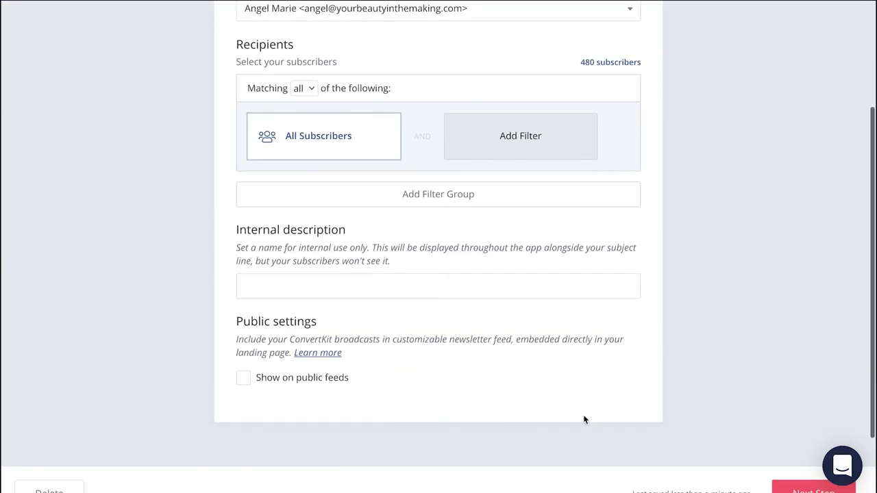
{"action": "left_click", "coordinate": [797, 491]}
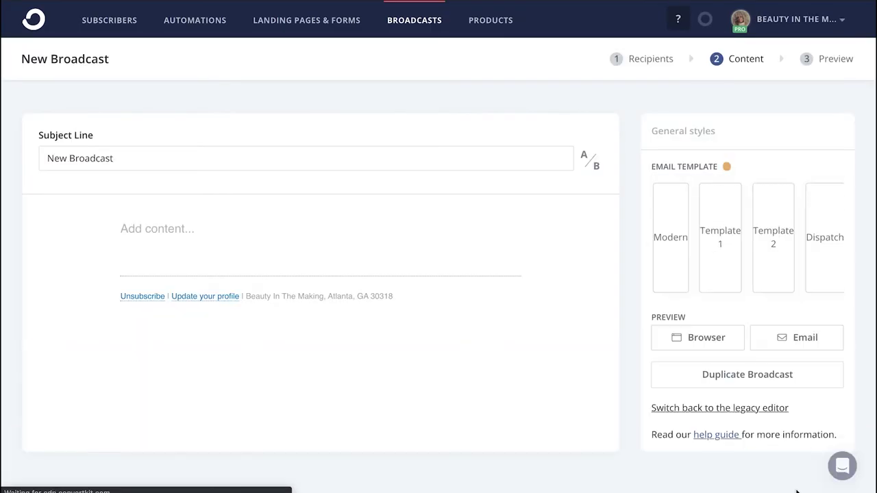
- Apply the My newsletter template and set the subject to 'Developing healthy habits'
{"action": "scroll", "coordinate": [761, 241], "scroll_direction": "right", "scroll_amount": 10}
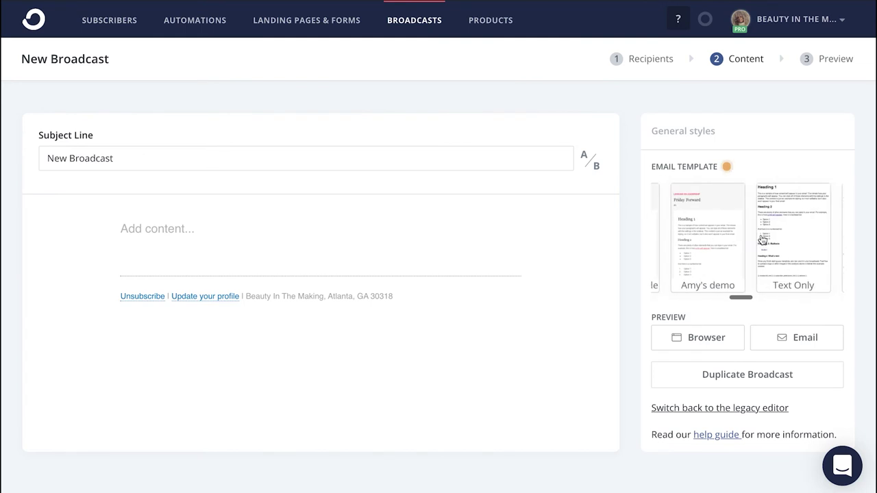
{"action": "left_click", "coordinate": [802, 234]}
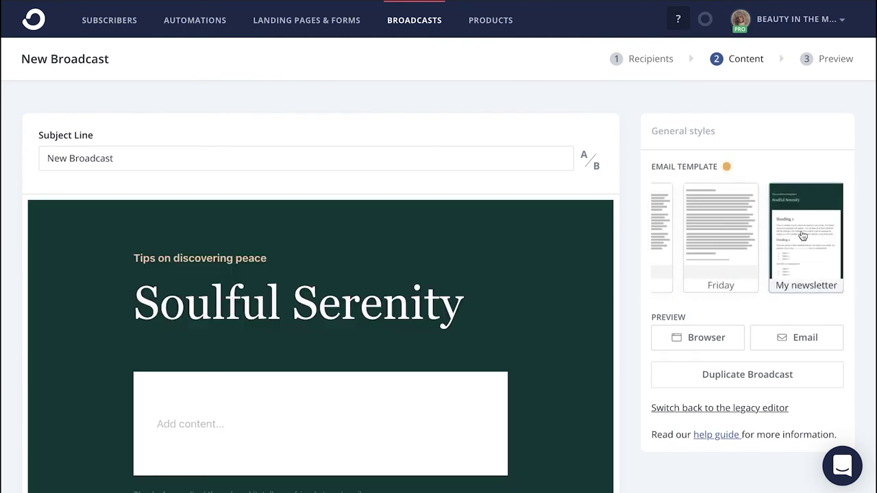
{"action": "triple_click", "coordinate": [169, 156]}
{"action": "type", "text": "Developing healthy habits"}
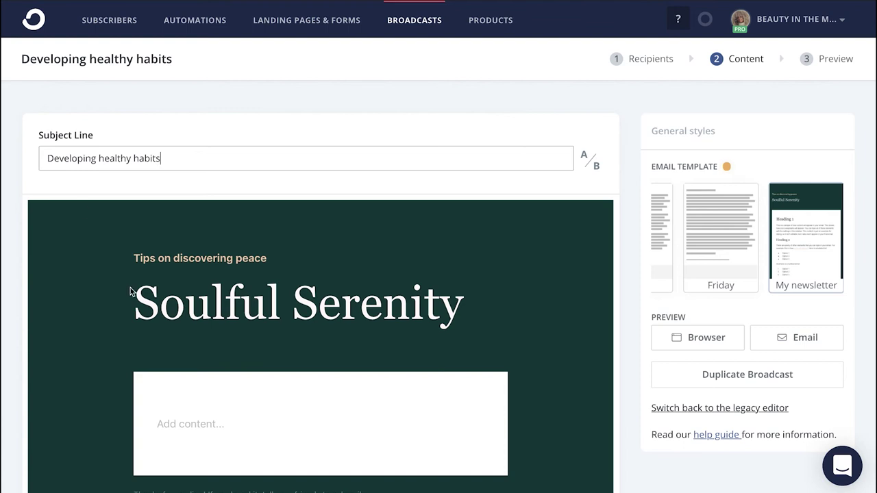
- Write the body text 'email content goes here...' and save the broadcast draft
{"action": "scroll", "coordinate": [130, 292], "scroll_direction": "down", "scroll_amount": 3}
{"action": "left_click", "coordinate": [140, 331]}
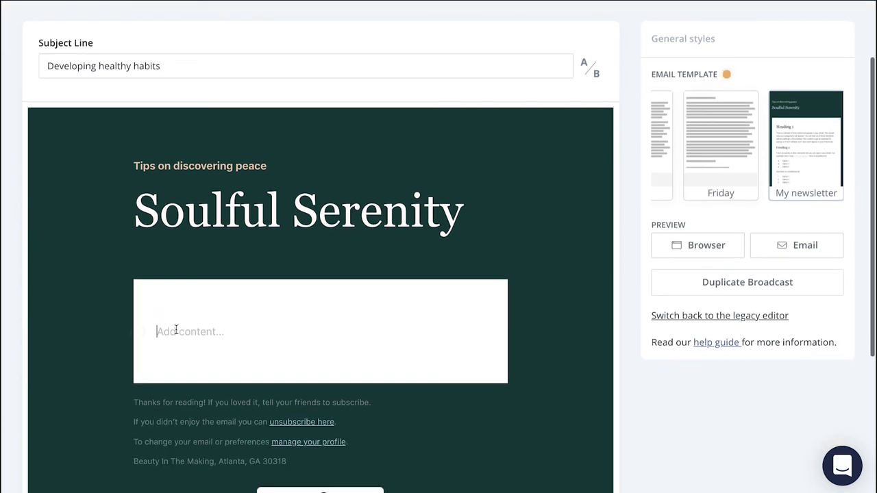
{"action": "type", "text": "email content goes here..."}
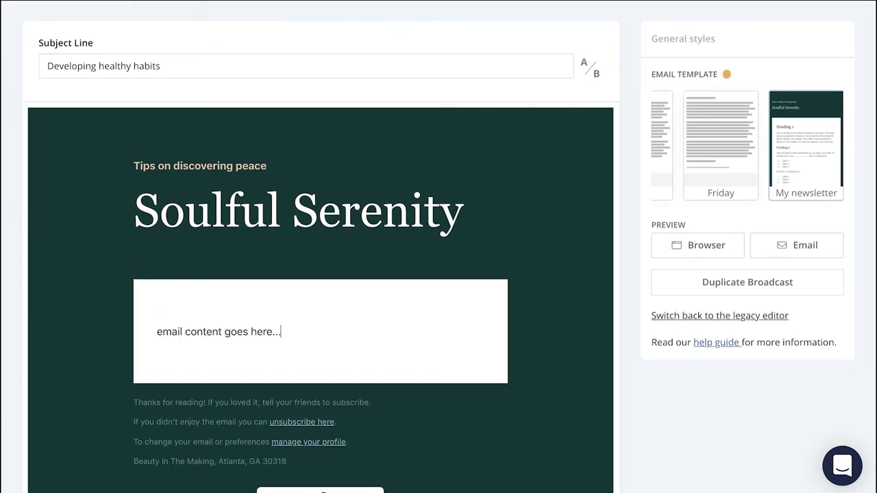
{"action": "key", "text": "Return"}
{"action": "left_click", "coordinate": [137, 358]}
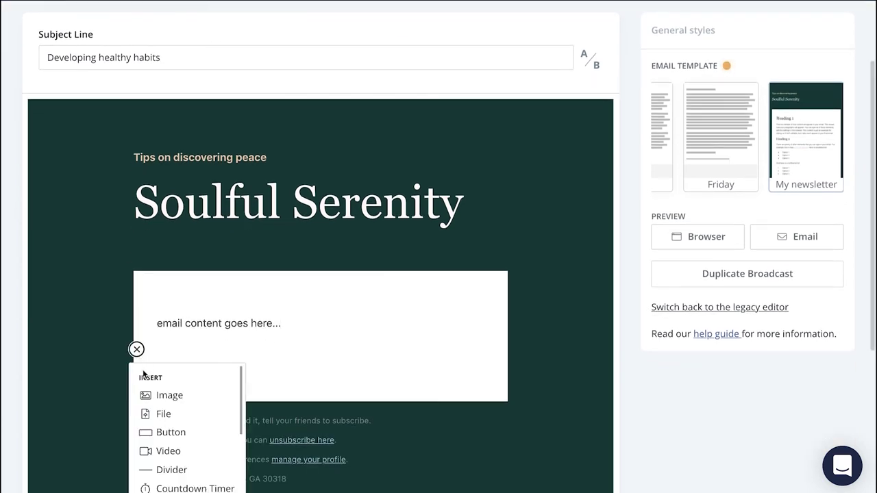
{"action": "scroll", "coordinate": [144, 397], "scroll_direction": "down", "scroll_amount": 3}
{"action": "scroll", "coordinate": [146, 403], "scroll_direction": "up", "scroll_amount": 4}
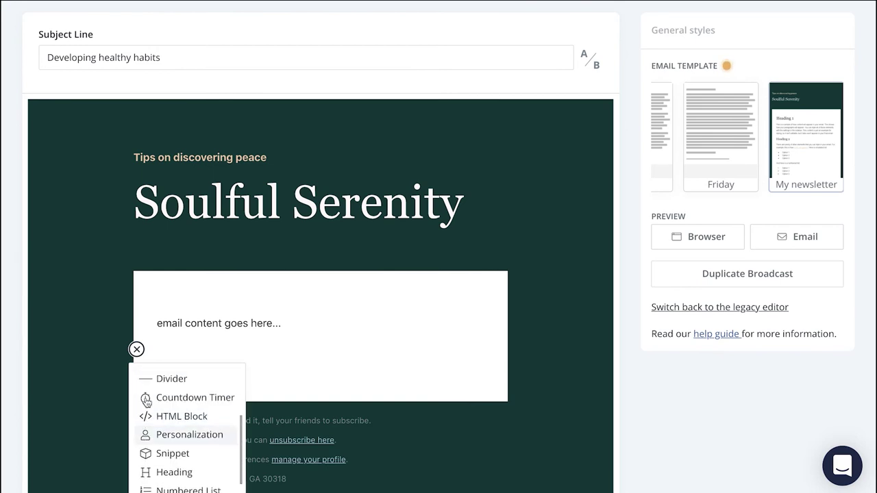
{"action": "left_click", "coordinate": [221, 343]}
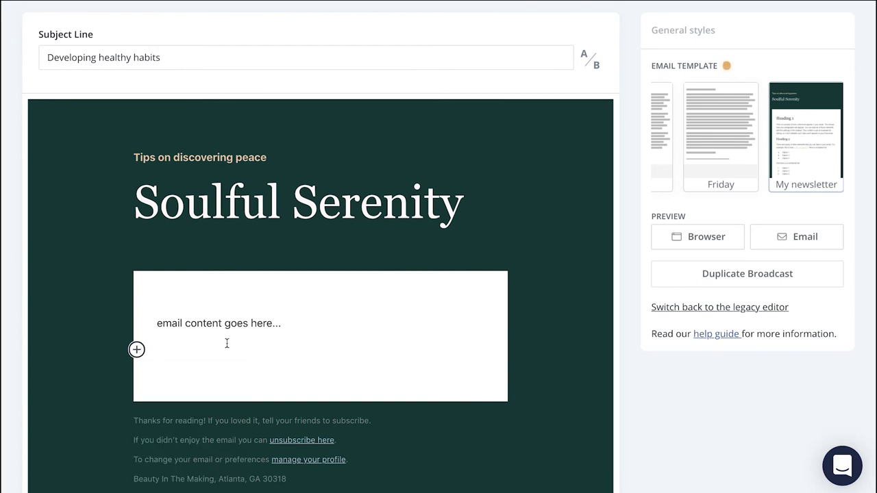
{"action": "scroll", "coordinate": [349, 355], "scroll_direction": "down", "scroll_amount": 5}
{"action": "left_click", "coordinate": [758, 399]}
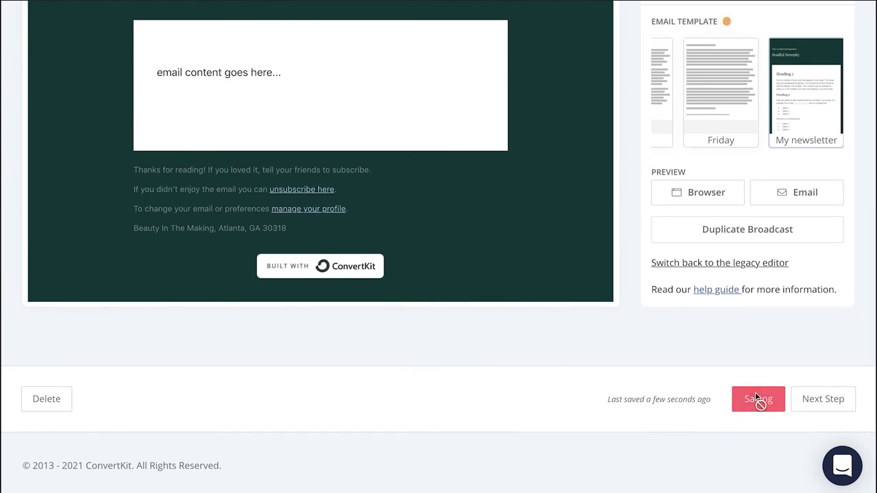
- Advance to the Preview step and schedule the broadcast for Mar 1 at 9:45am Eastern
{"action": "left_click", "coordinate": [826, 400]}
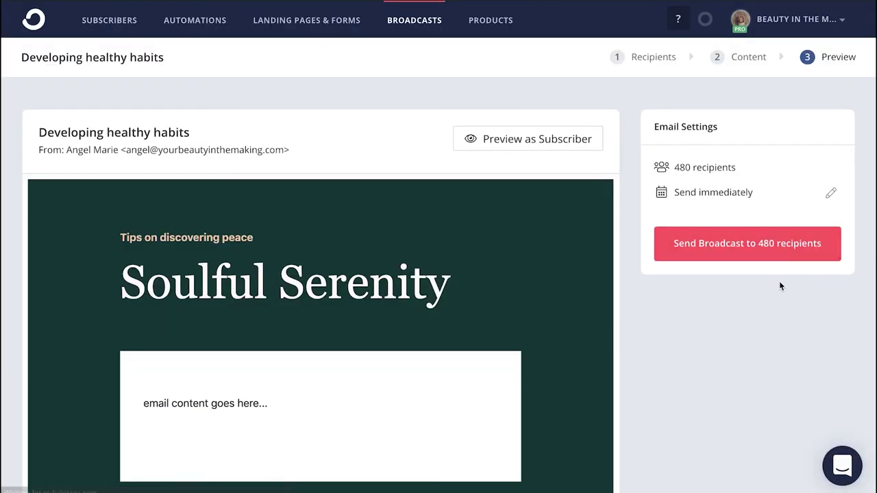
{"action": "left_click", "coordinate": [830, 194]}
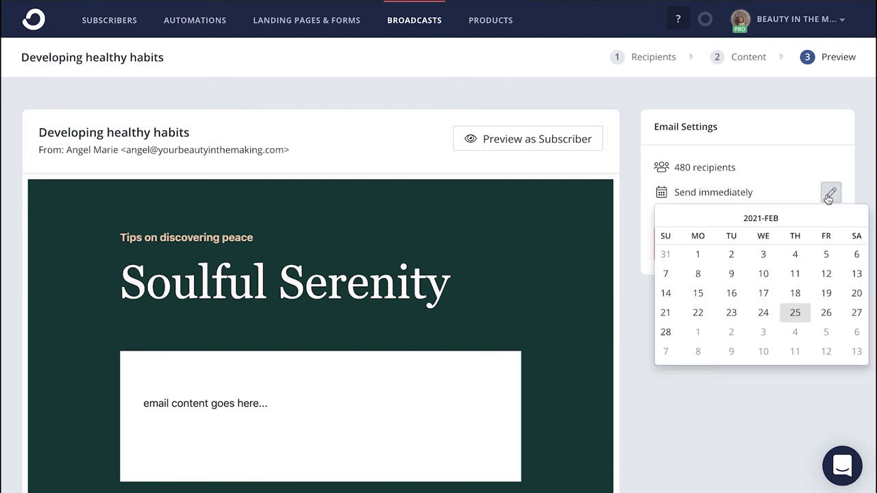
{"action": "left_click", "coordinate": [709, 340]}
{"action": "left_click", "coordinate": [740, 288]}
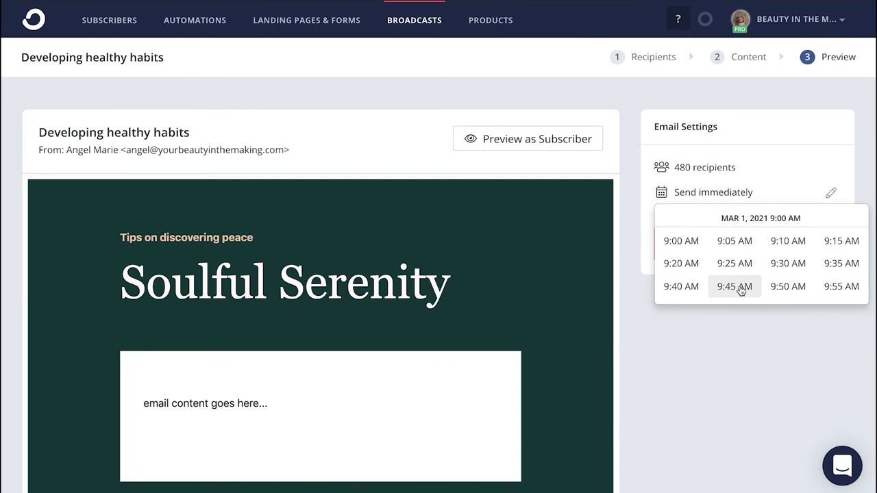
{"action": "left_click", "coordinate": [735, 288]}
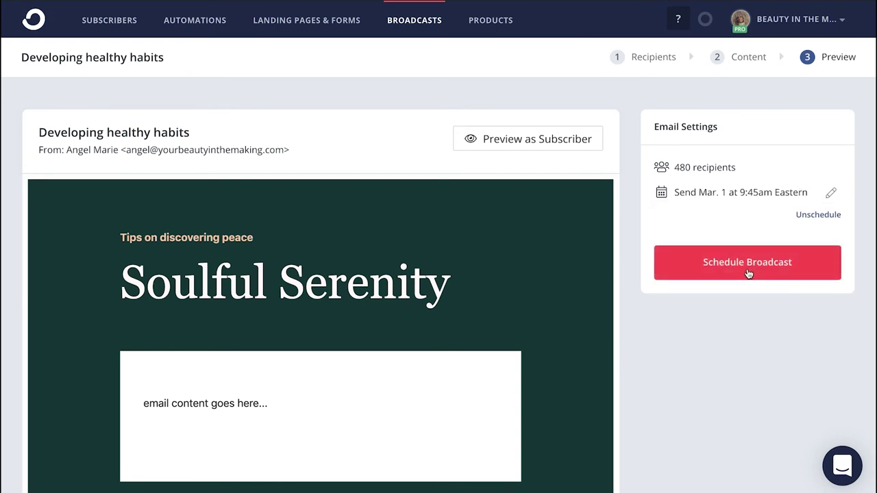